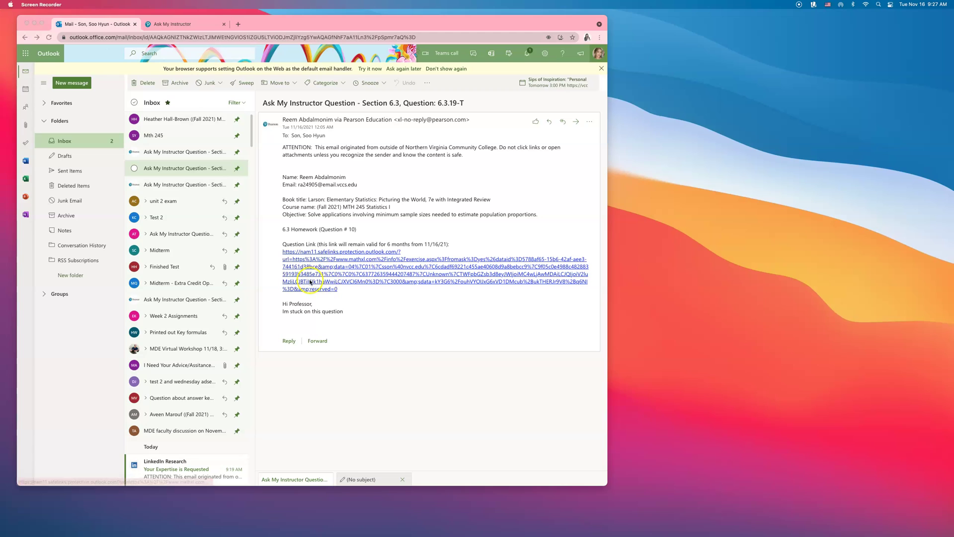
- Open the Question Link in the Ask My Instructor email to load the MathXL exercise
left_click(310, 279)
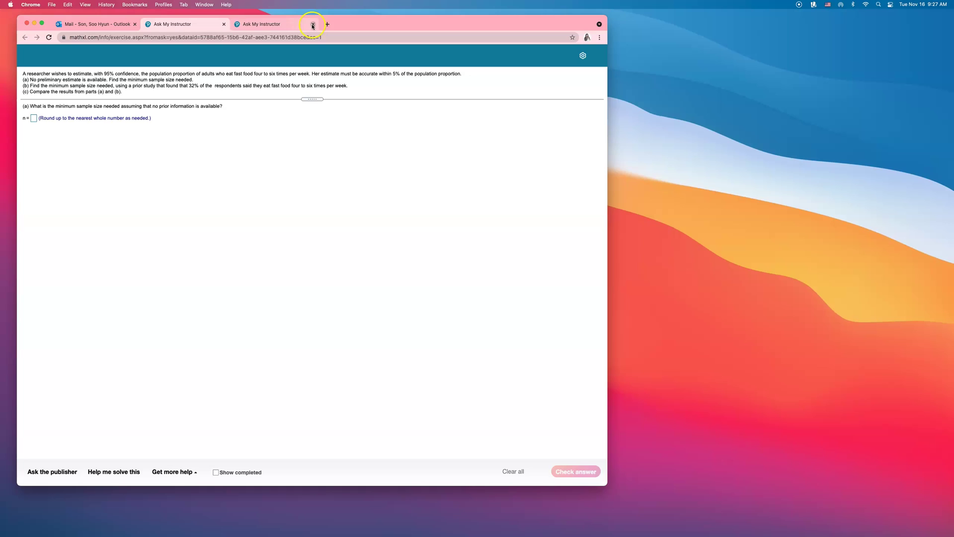
- Close the duplicate Ask My Instructor tab and widen the Chrome window across the screen
left_click(314, 24)
left_click_drag(326, 25, 328, 42)
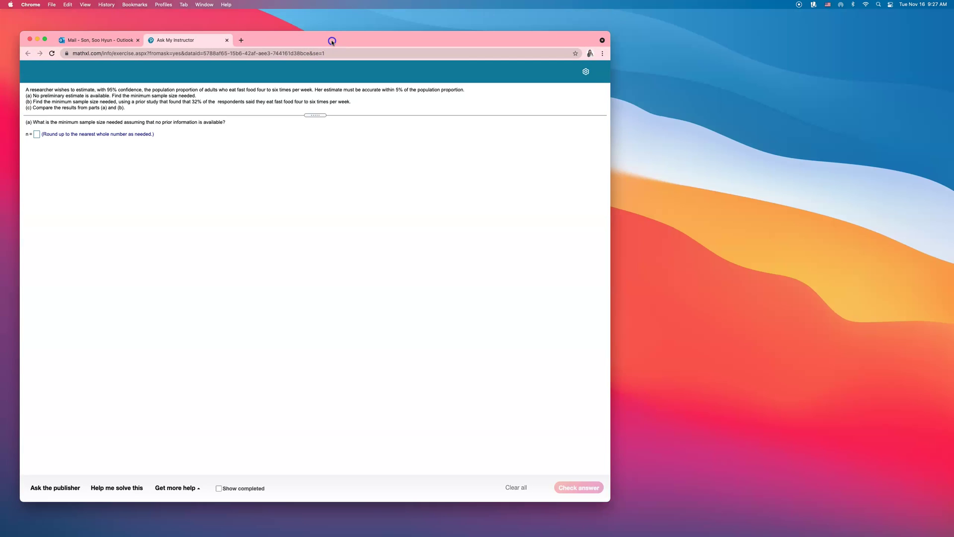
left_click_drag(611, 149, 876, 181)
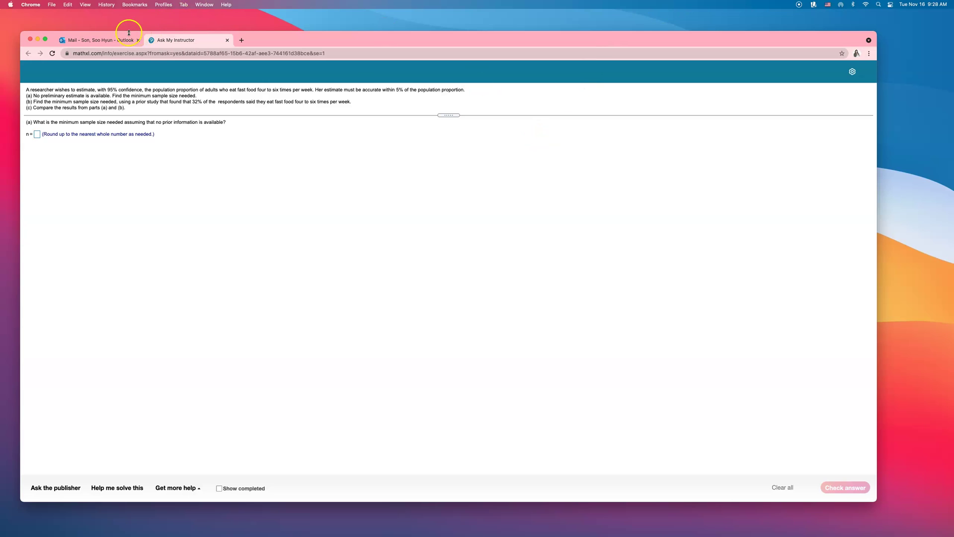
left_click(99, 40)
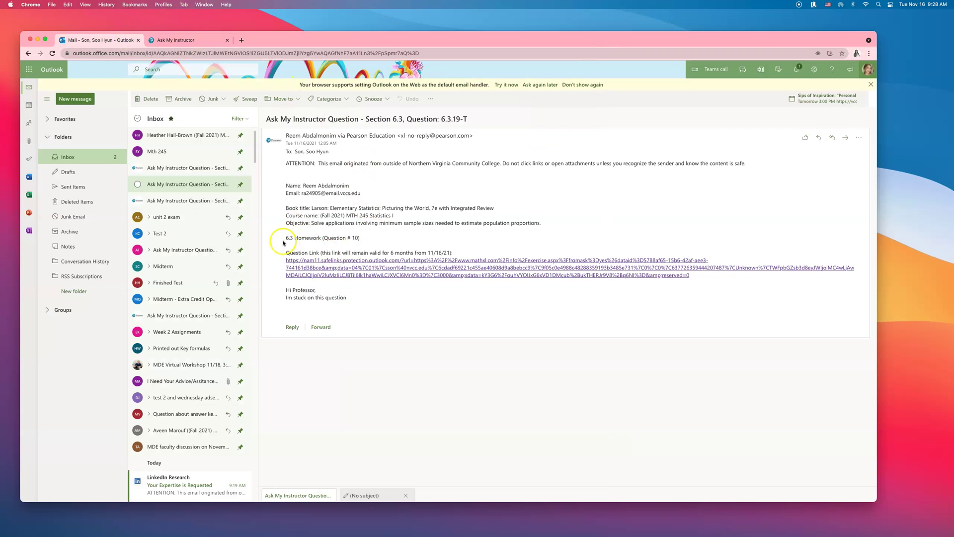
left_click_drag(284, 239, 293, 239)
left_click(316, 238)
left_click(205, 38)
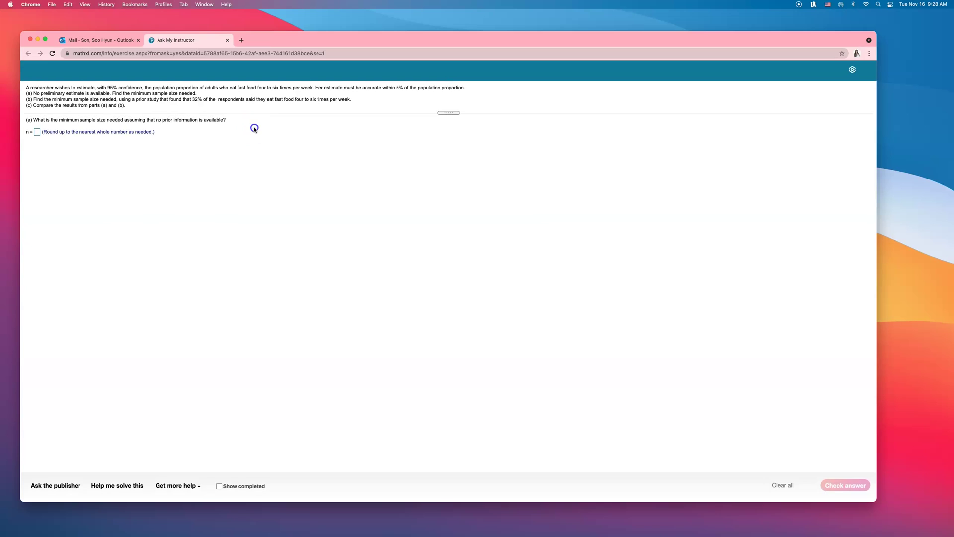
- Launch StatCrunch from Get more help; its popup reports the site refused to connect
left_click(254, 129)
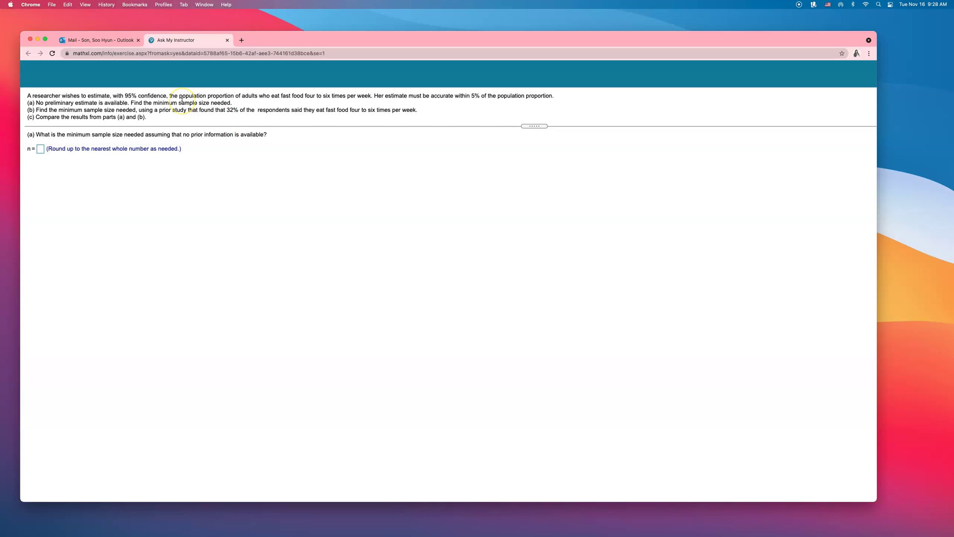
left_click_drag(208, 95, 231, 94)
left_click(279, 134)
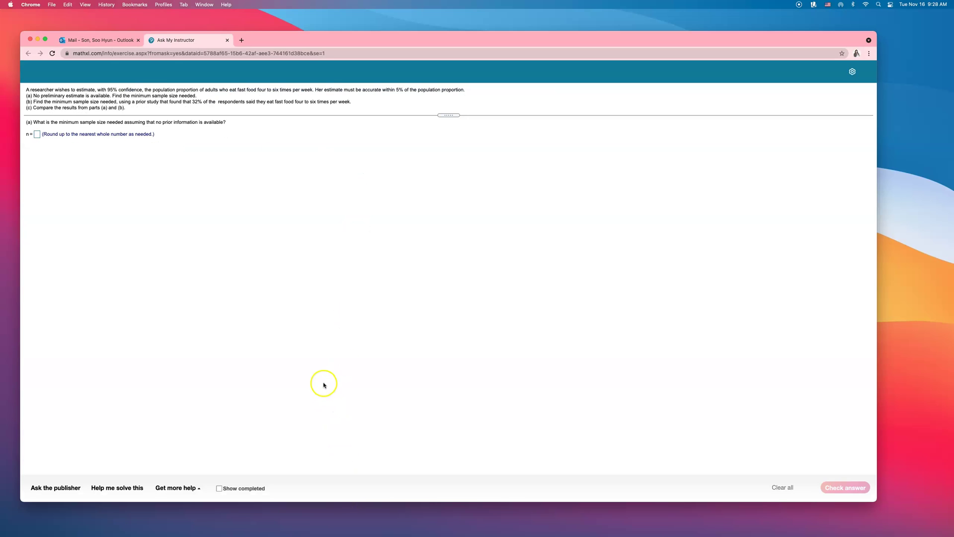
left_click(185, 487)
left_click(182, 456)
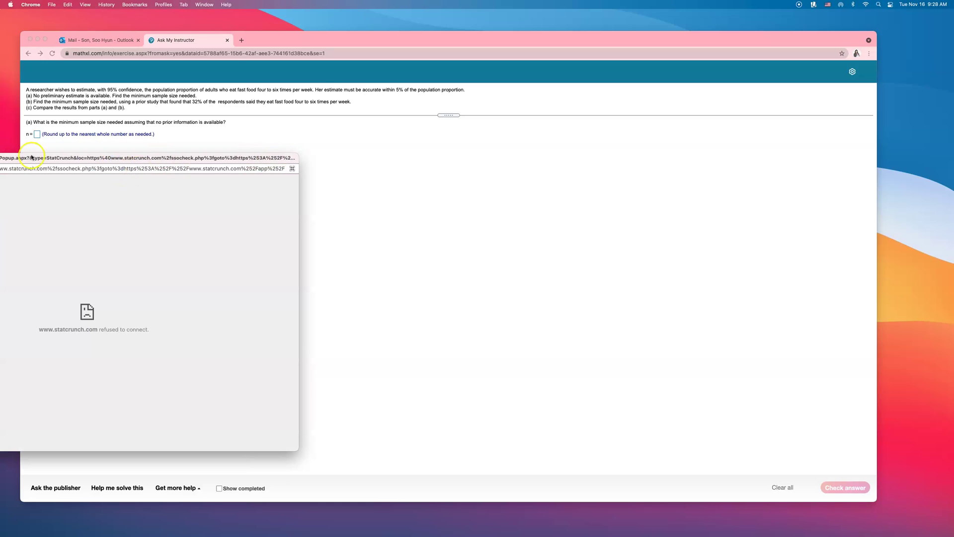
- Close the failed popup, load statcrunch.com in a new tab, sign in and open StatCrunch
left_click_drag(31, 157, 160, 171)
left_click(125, 177)
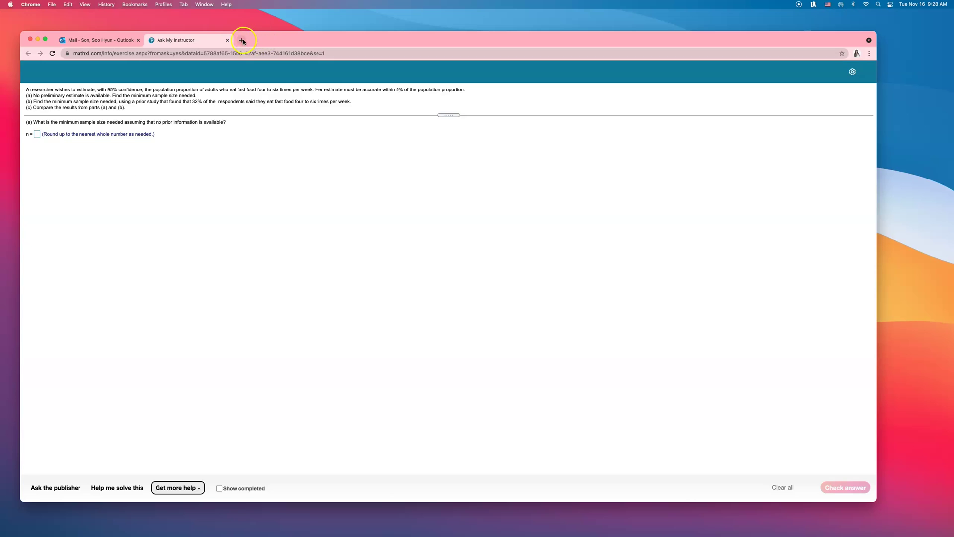
left_click(241, 40)
type("statcrunch.com")
key("Return")
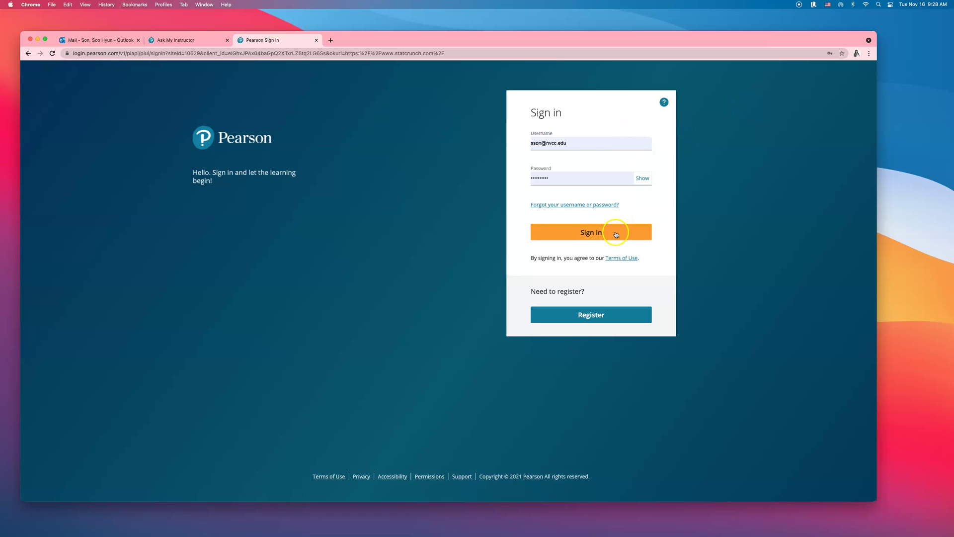
left_click(615, 232)
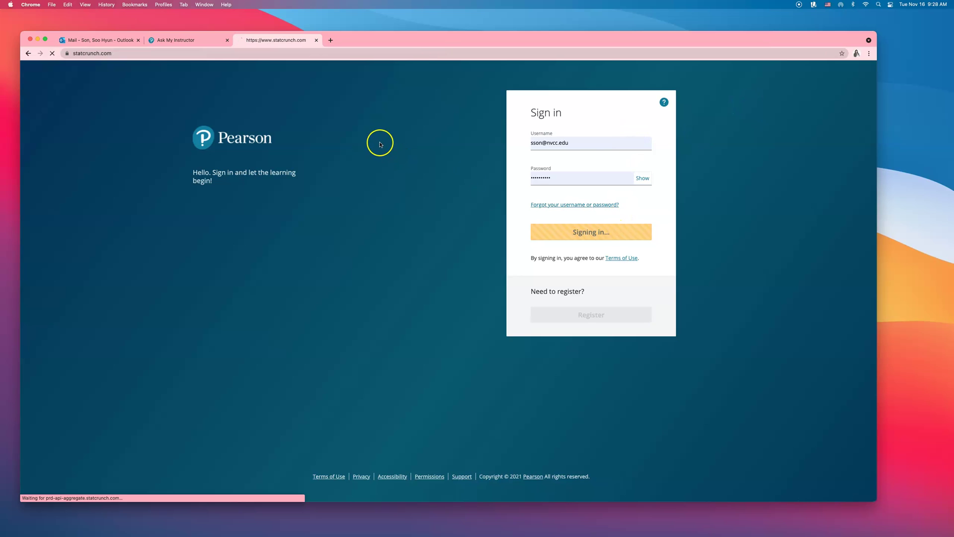
left_click(427, 154)
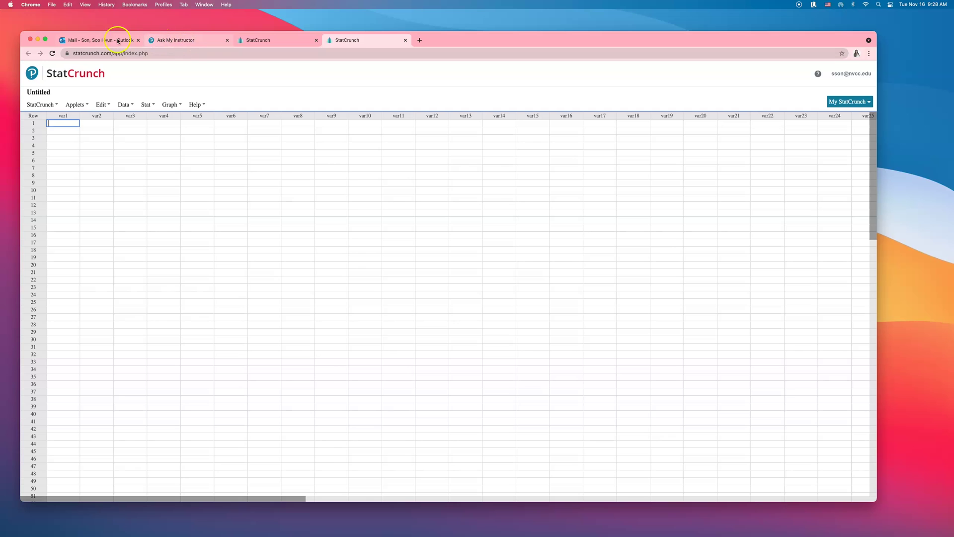
- Detach the StatCrunch tab into its own smaller window centred over MathXL
left_click(153, 40)
left_click_drag(372, 40, 419, 145)
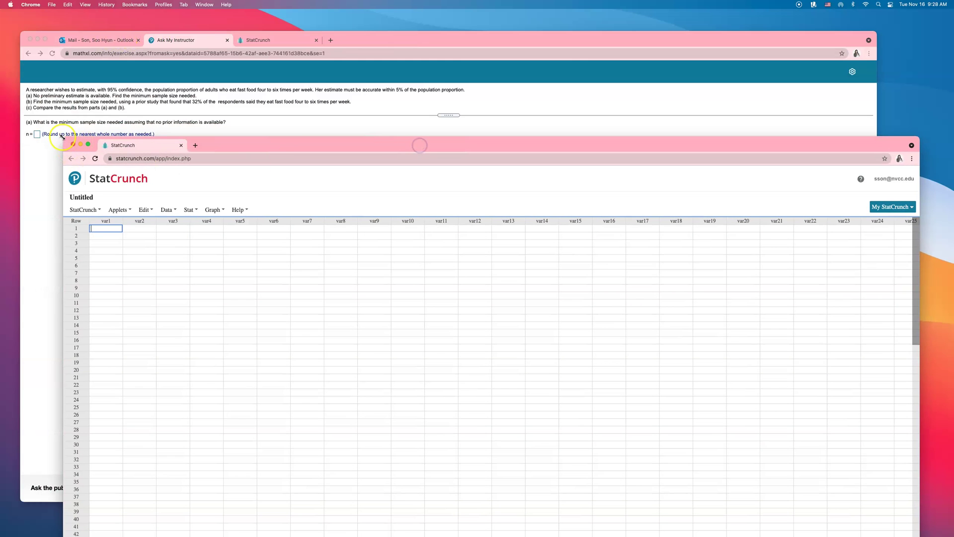
left_click_drag(65, 138, 502, 226)
left_click_drag(638, 224, 378, 130)
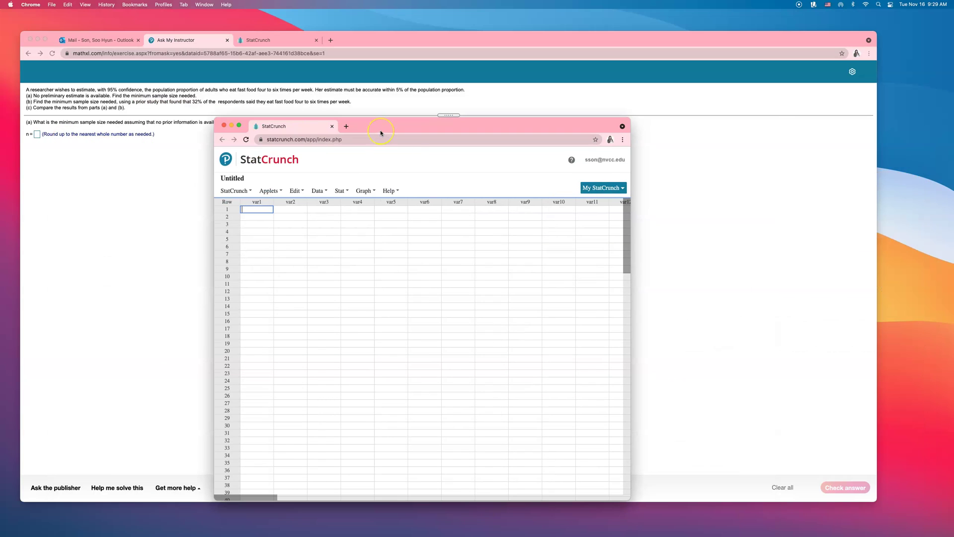
- Choose Stat > Proportion Stats > One Sample > Width/Sample Size
left_click(342, 191)
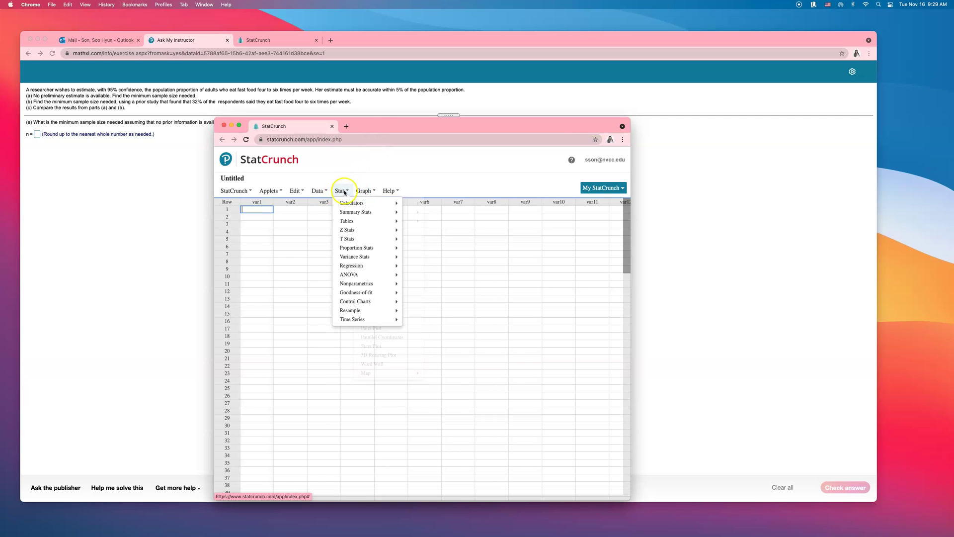
mouse_move(384, 246)
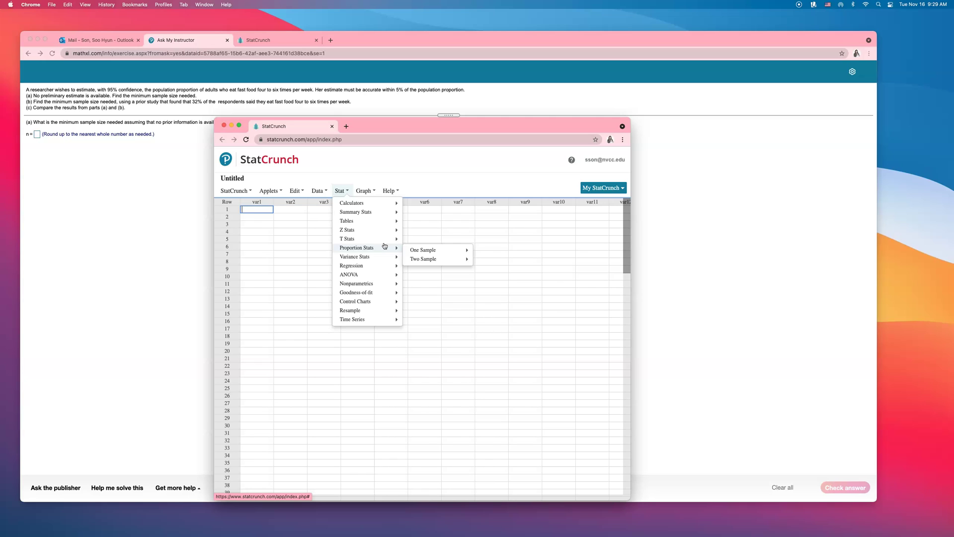
left_click(462, 253)
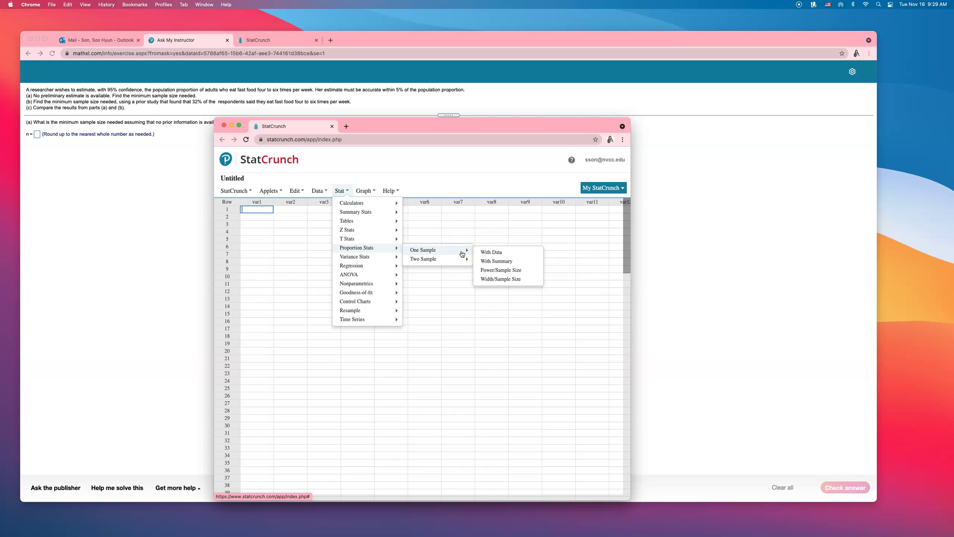
left_click(485, 282)
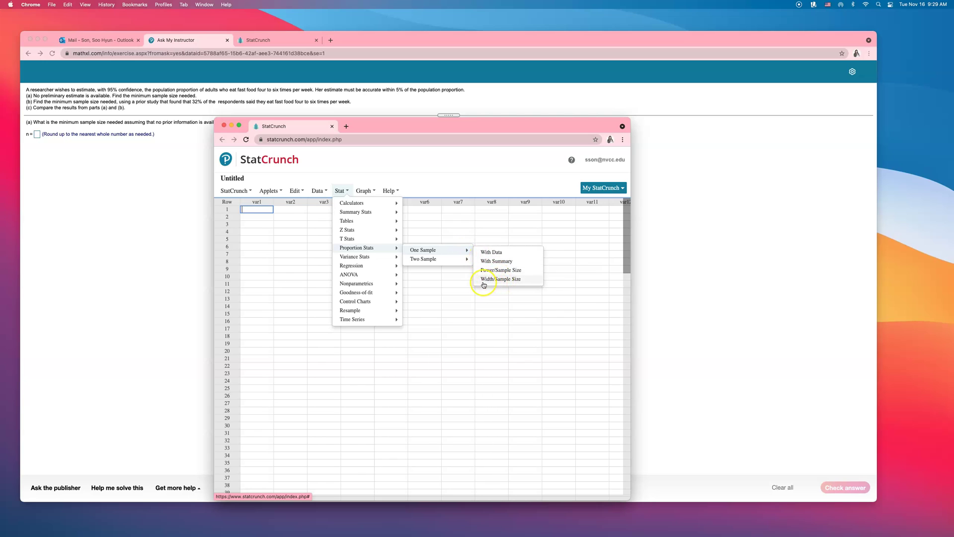
- Open the Width/Sample Size calculator, keep 0.95 confidence, and clear the width value
left_click(502, 285)
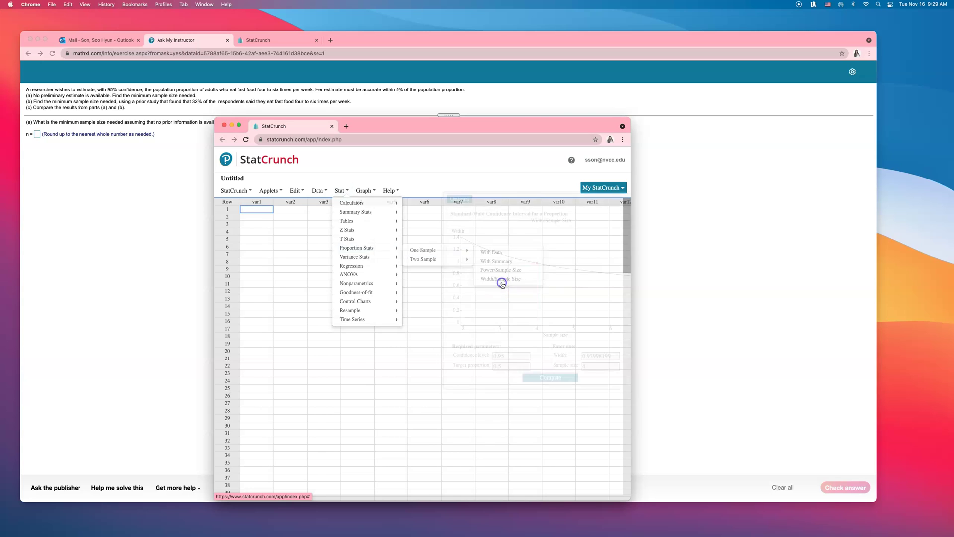
left_click_drag(494, 203, 363, 167)
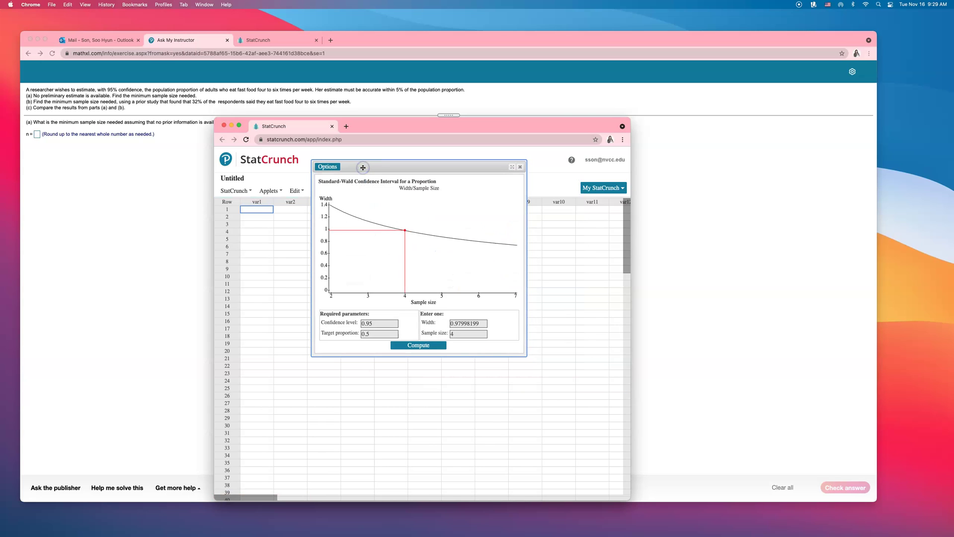
left_click(394, 322)
left_click_drag(486, 323, 343, 307)
key("BackSpace")
- Clear the sample size and the 0.5 target proportion, then switch to Word
left_click(462, 333)
key("BackSpace")
left_click(408, 346)
left_click_drag(395, 334, 333, 324)
key("BackSpace")
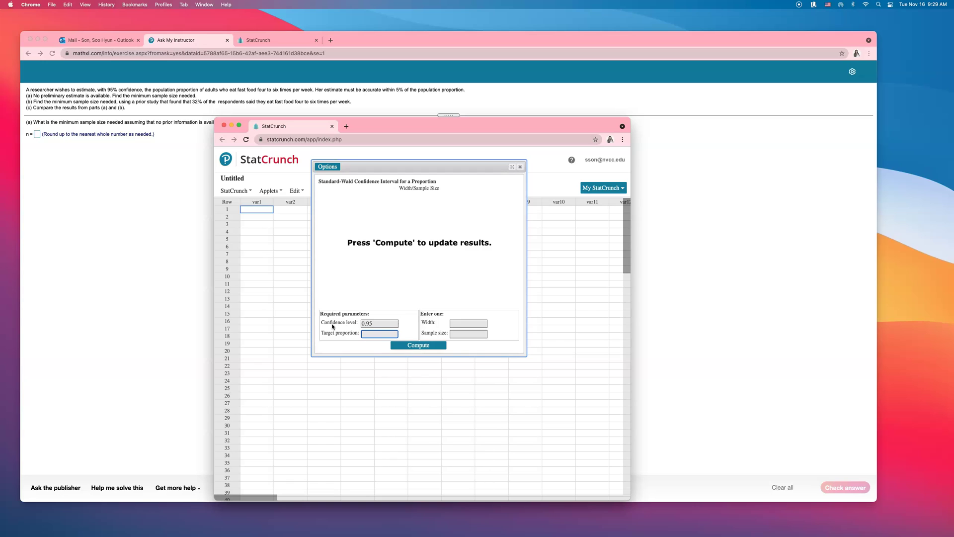
left_click(477, 323)
key("super+Tab")
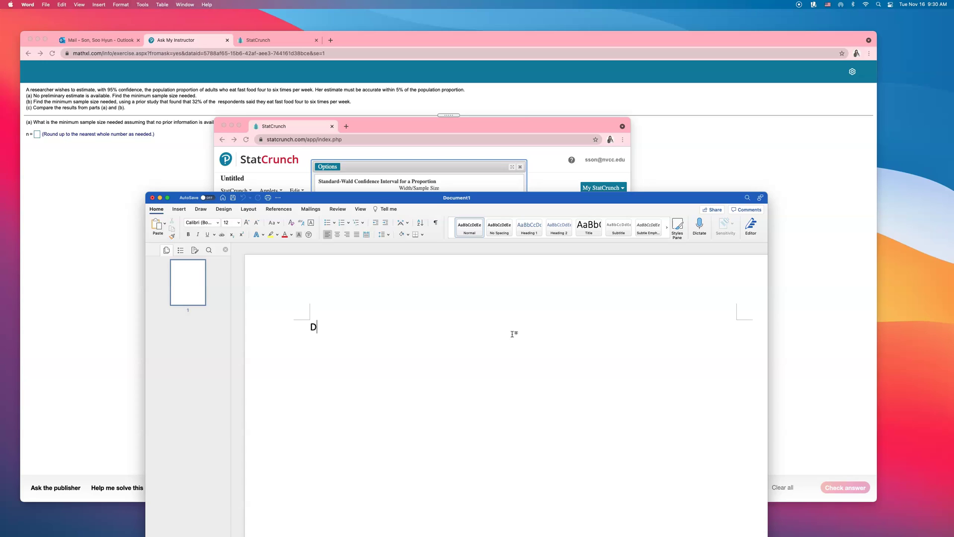
- In Word, write 'Desired Margin of Error = 0.05' and 'Width of CI = 0.05 times 2'
type("esired Margin of Error = 0.05")
key("Return")
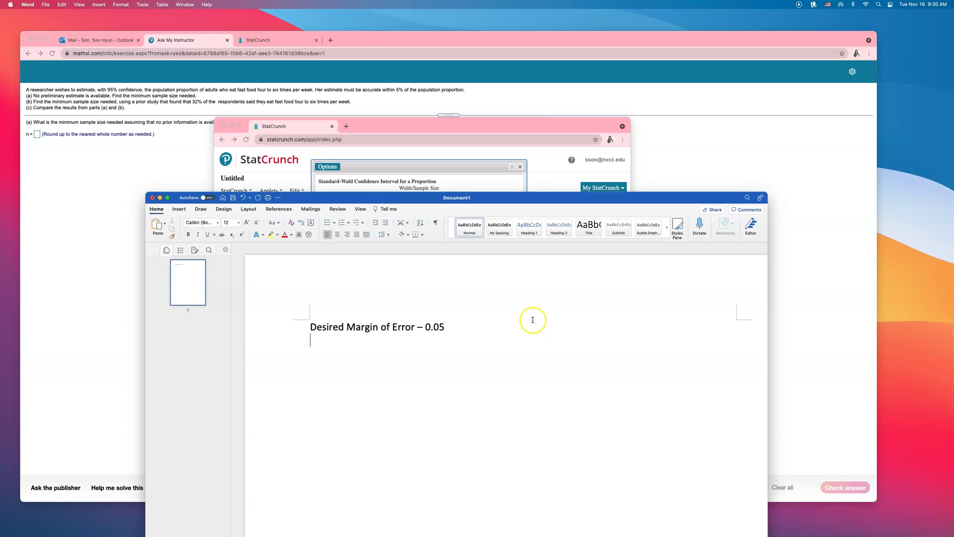
left_click(421, 329)
type("Width of CI =")
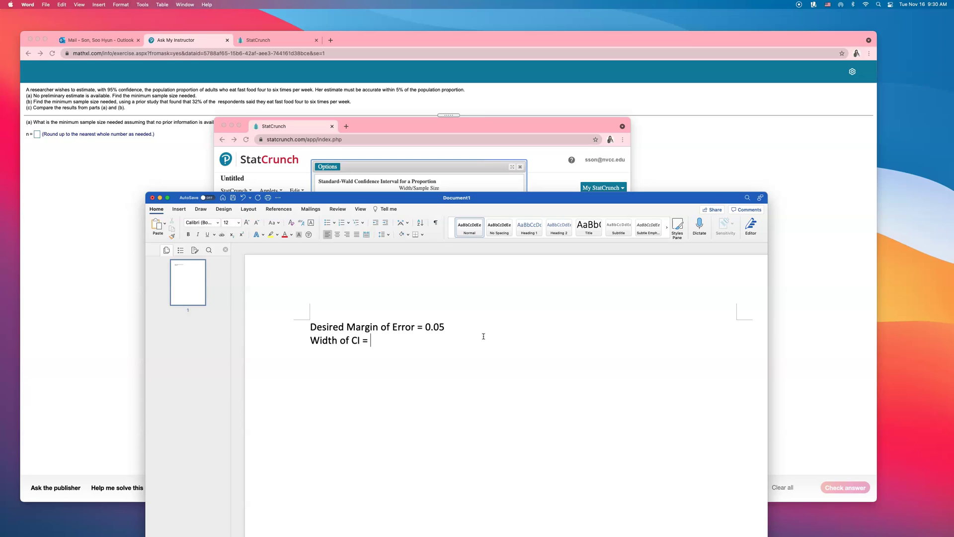
type("0.05 times 2 = 0.0")
key("BackSpace")
- Finish the note with 0.10 and enter a width of 0.10 in the StatCrunch calculator
type("10")
left_click(455, 173)
left_click(470, 322)
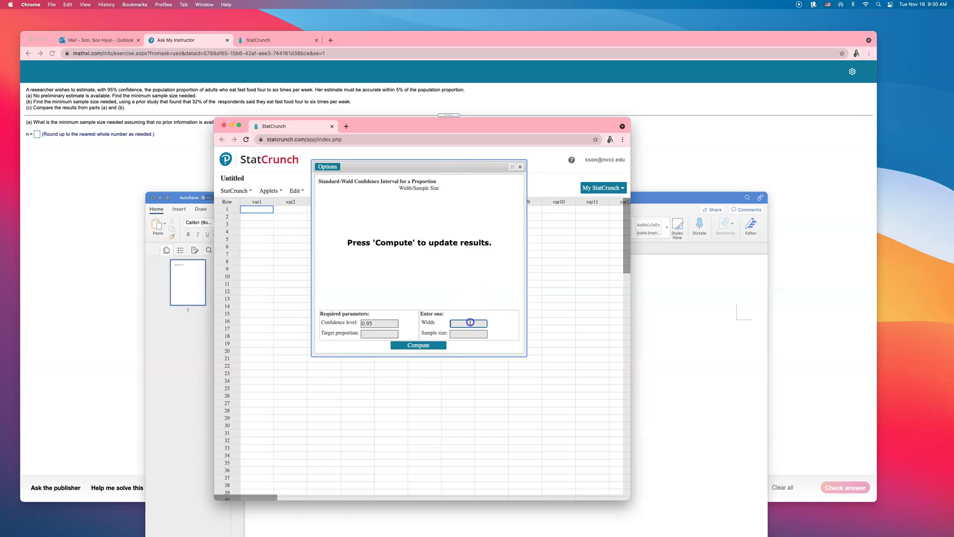
type("0.10")
left_click(498, 329)
left_click(662, 339)
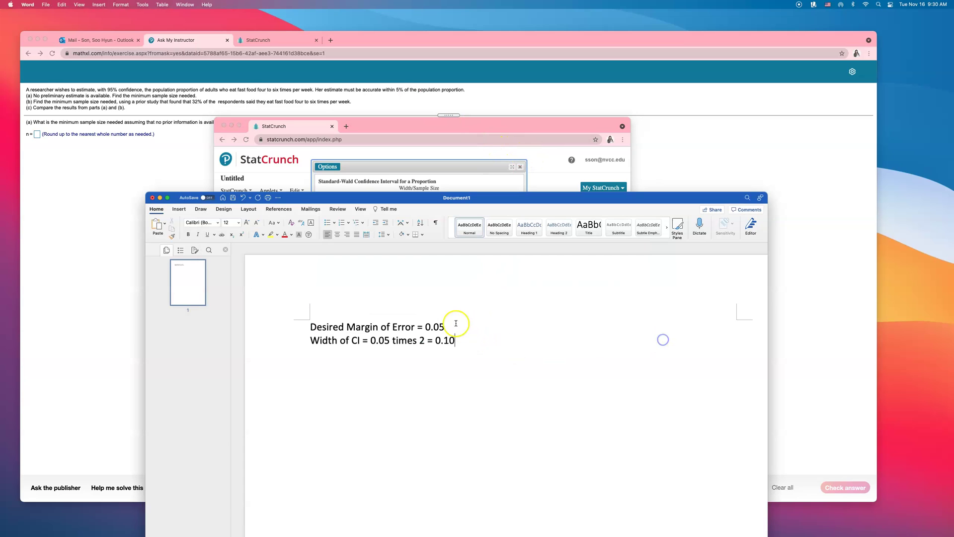
mouse_move(425, 327)
left_mouse_down()
mouse_move(445, 326)
mouse_move(435, 340)
left_mouse_up()
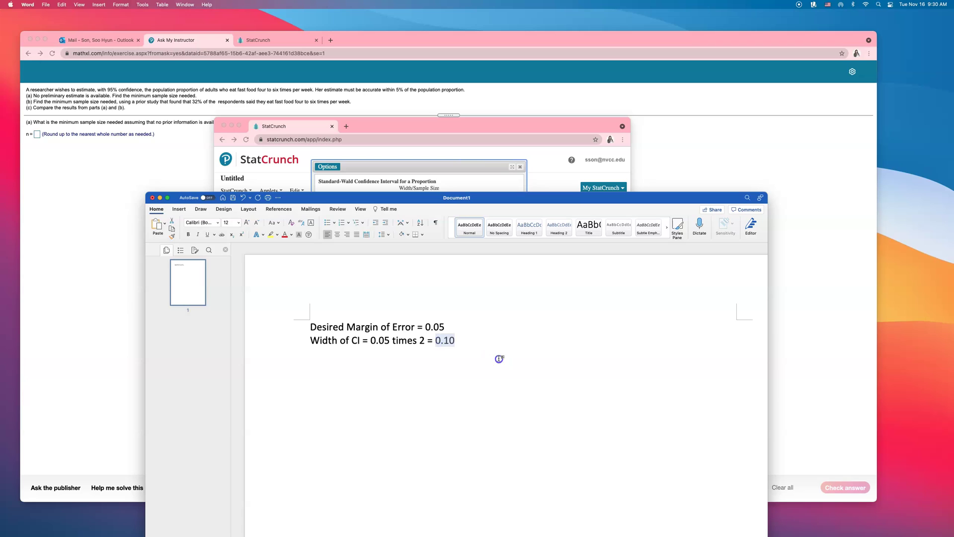
left_click(433, 180)
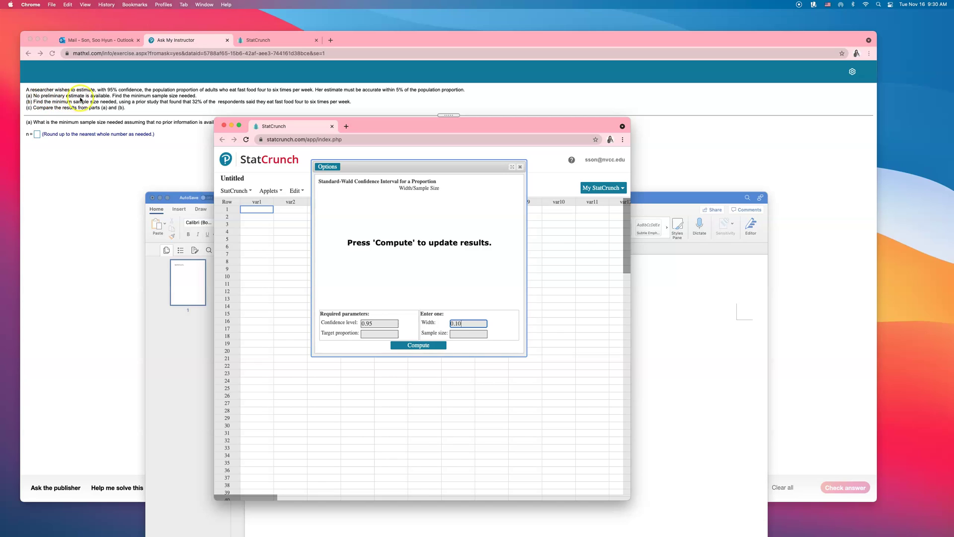
- Set target proportion 0.50 and compute the required sample size of 385
left_click(376, 335)
left_click(395, 347)
left_click(430, 336)
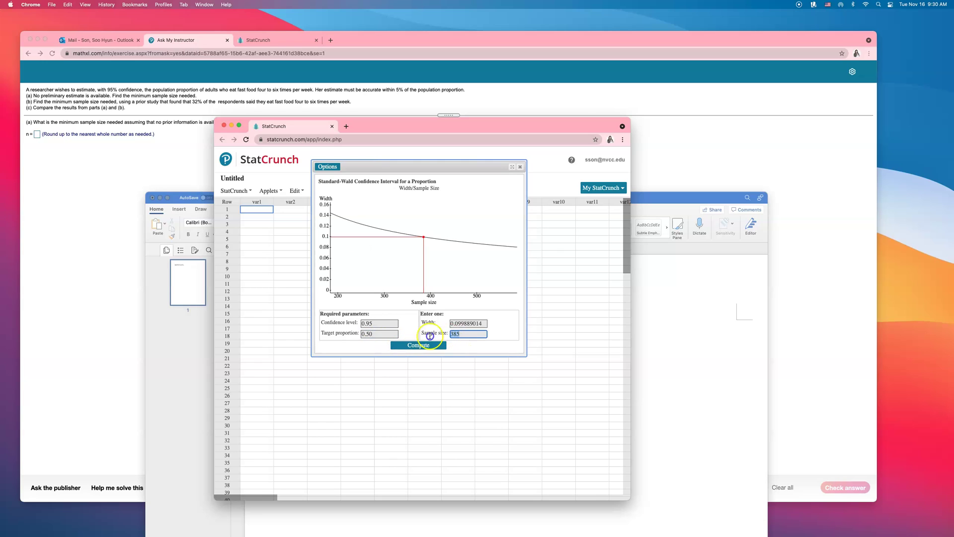
- Paste 385 into MathXL's part (a) n box, submit it, and dismiss the confirmation
left_click(46, 141)
left_click(37, 135)
type("385")
key("Return")
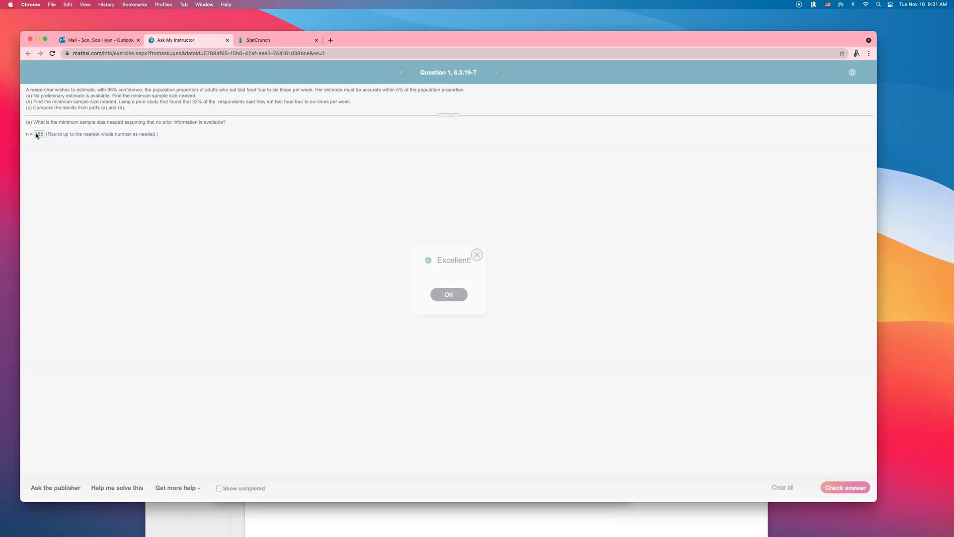
left_click(449, 294)
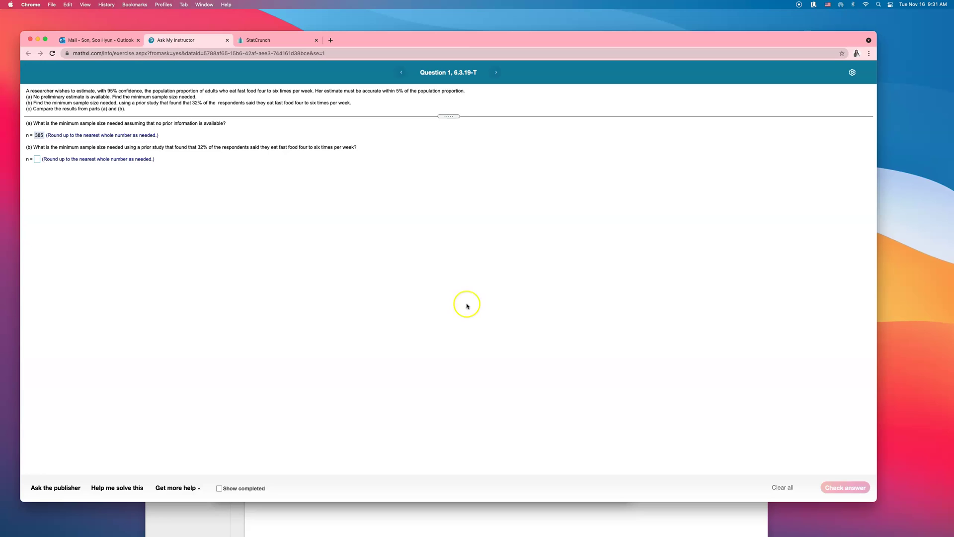
- Bring StatCrunch forward and clear the width, the 385 sample size and the 0.50 target proportion
left_click(443, 529)
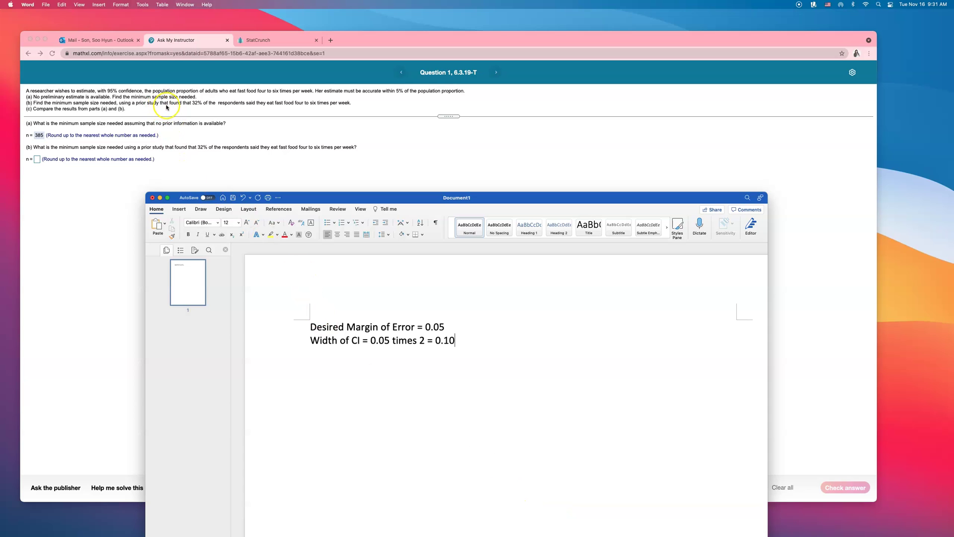
left_click_drag(453, 35, 475, 145)
left_click(469, 125)
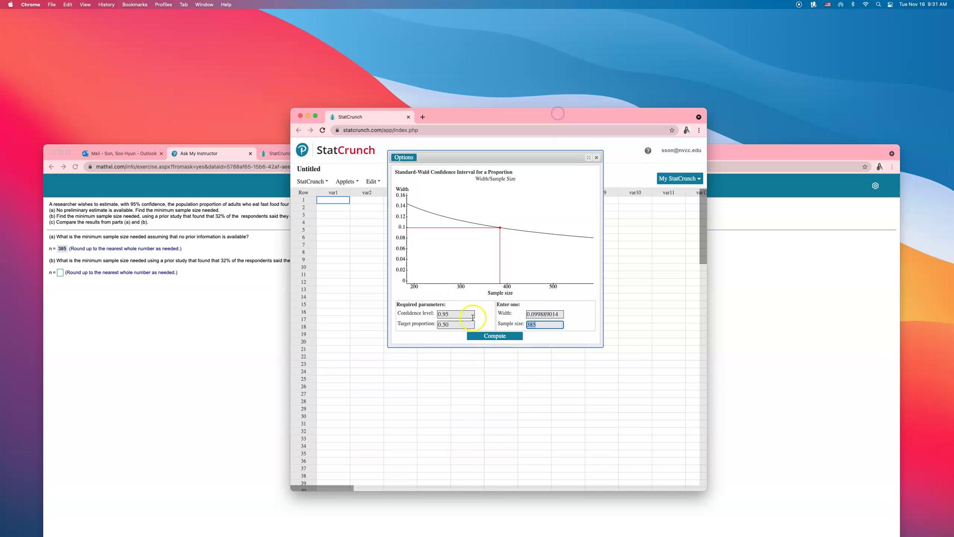
triple_click(533, 317)
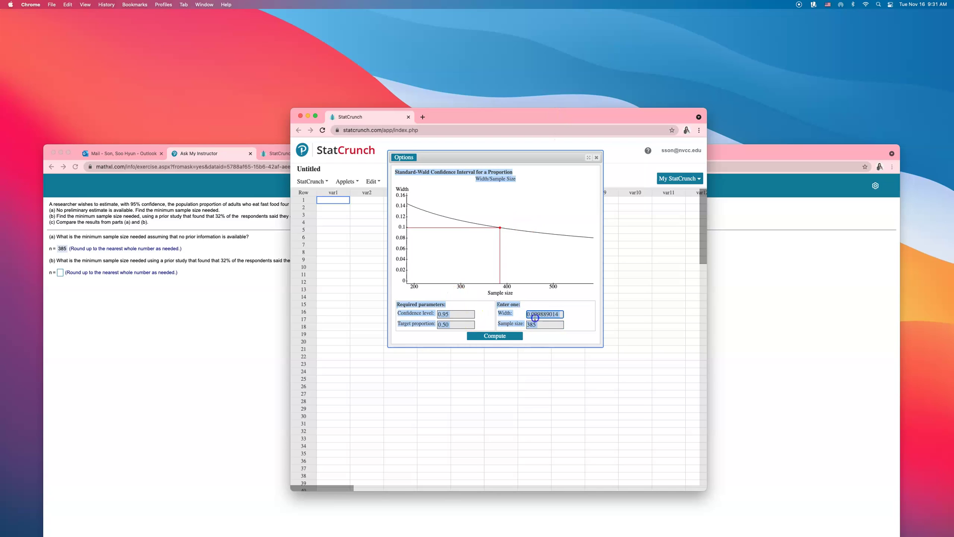
key("BackSpace")
key("Tab")
key("BackSpace")
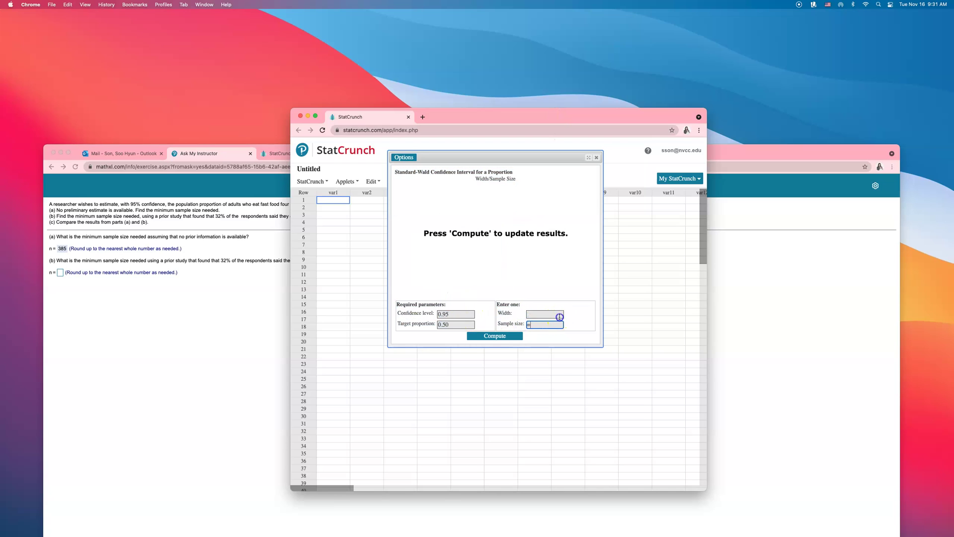
double_click(450, 324)
key("BackSpace")
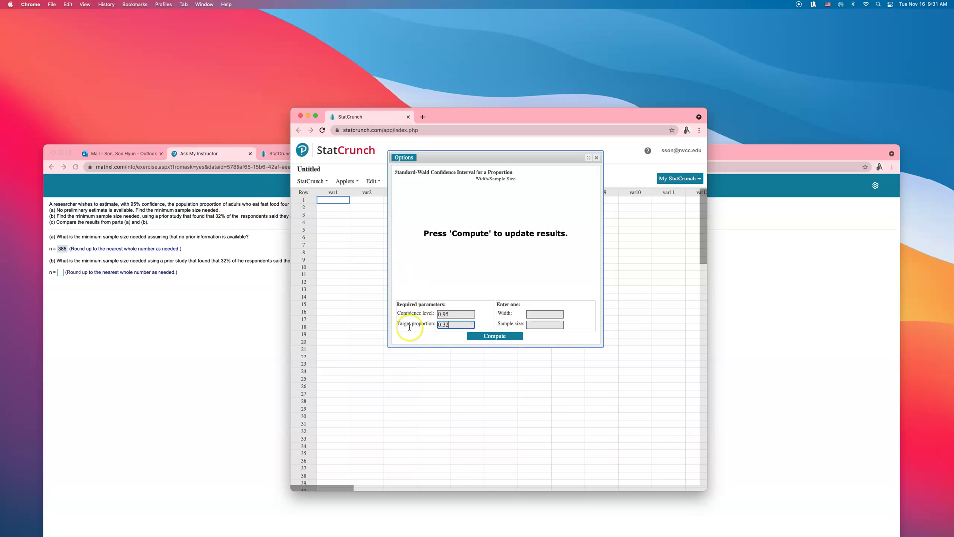
- Compute with width 0.10 and target proportion 0.32, giving 335, for MathXL's part (b) box
left_click(533, 315)
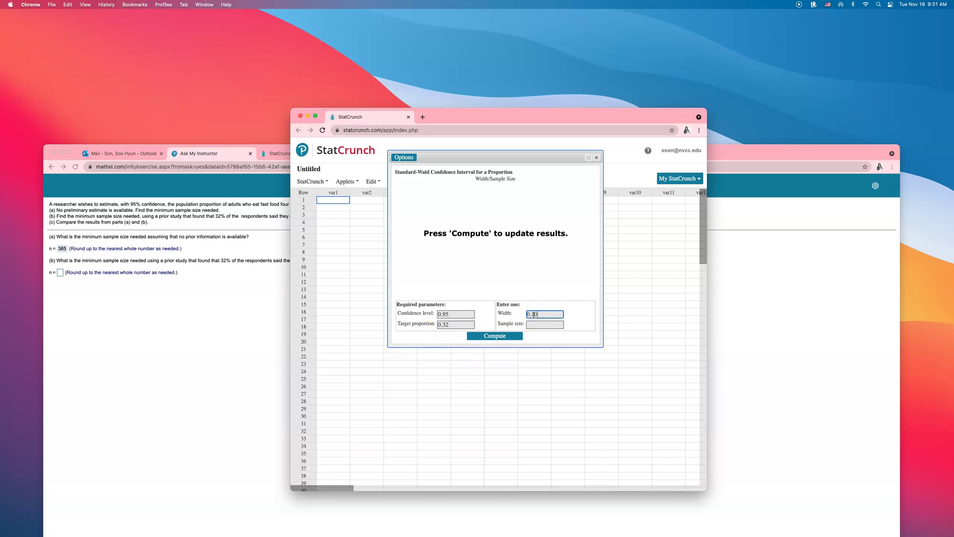
type("0.10")
left_click(495, 336)
double_click(532, 324)
key("super+c")
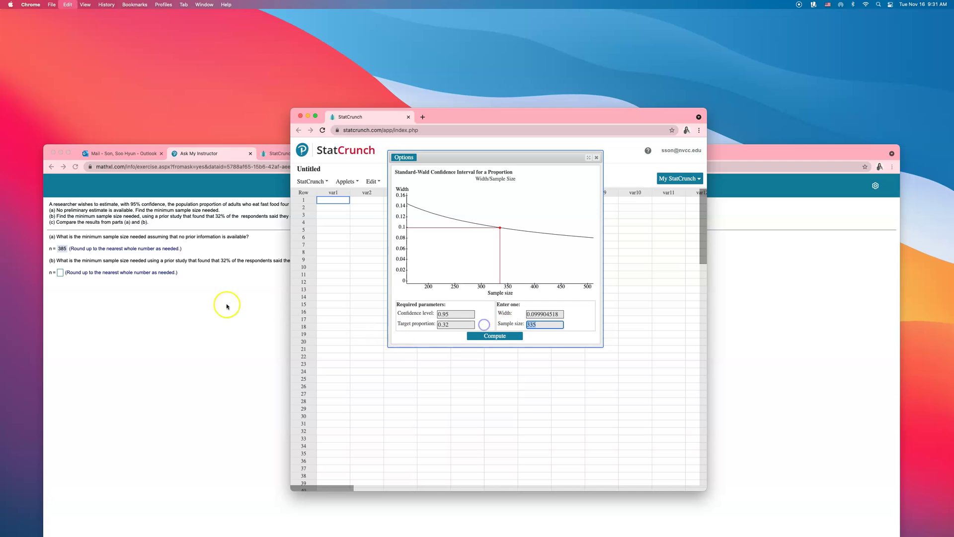
left_click(60, 272)
- Enter 335 as the part (b) sample size and confirm it is marked correct
key("super+v")
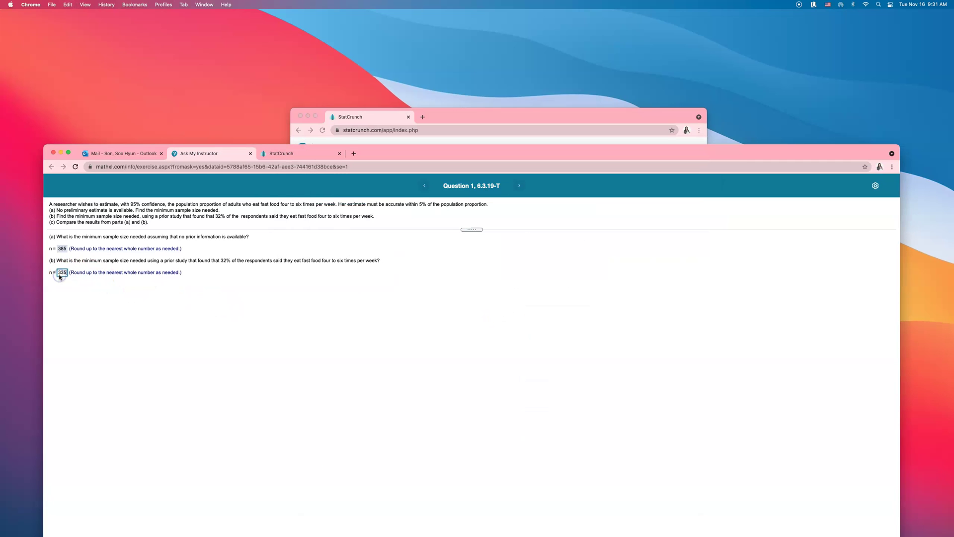
key("Return")
left_click(493, 414)
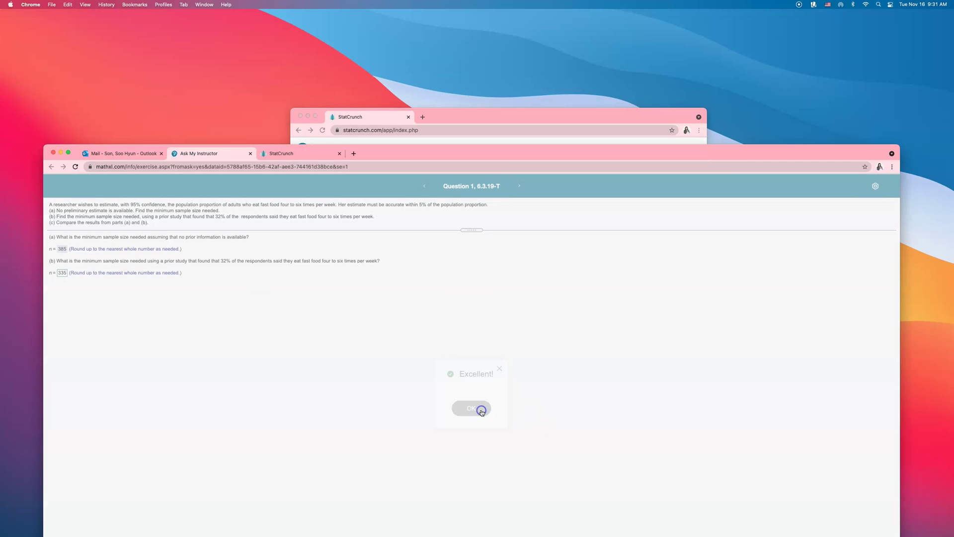
- Choose option A (a prior estimate reduces the sample size) and submit the exercise for final checking
left_click_drag(496, 151, 491, 61)
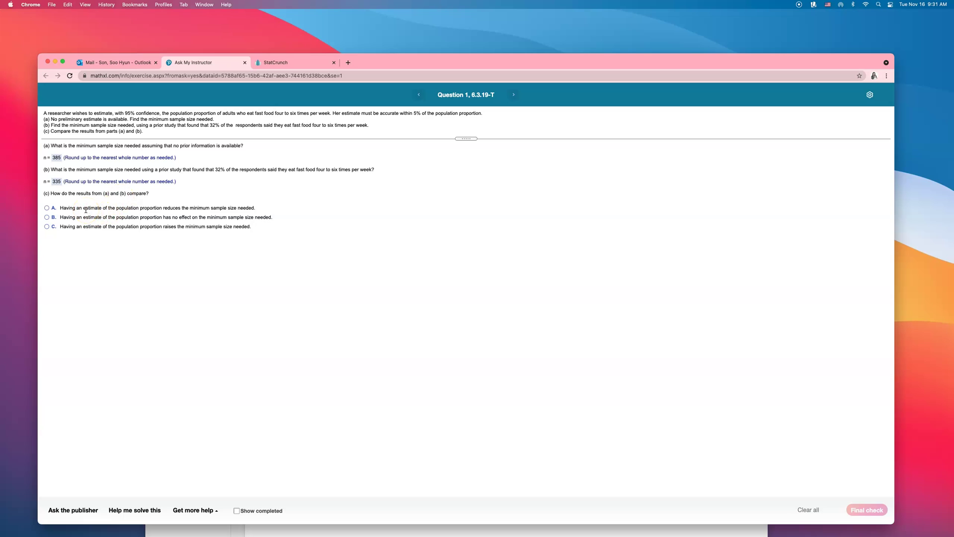
left_click(86, 208)
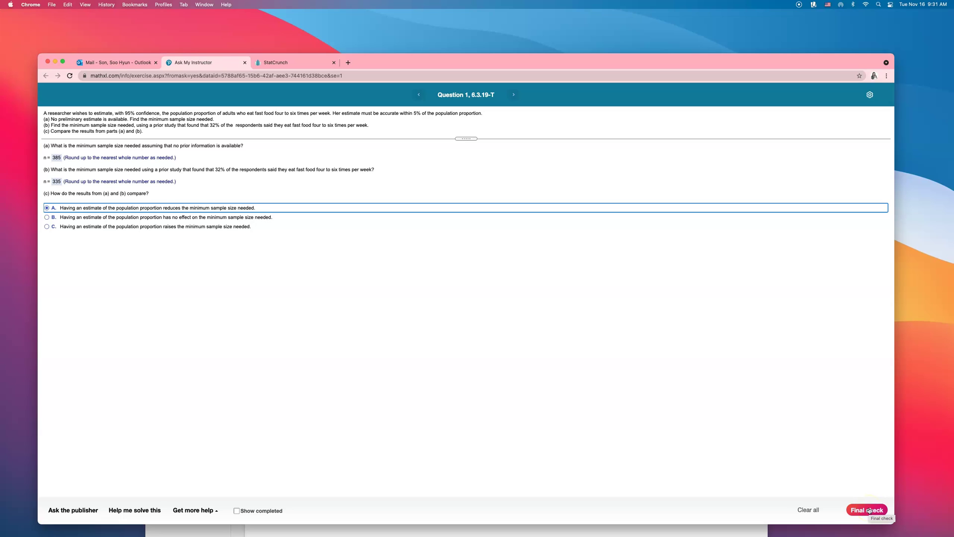
left_click(869, 509)
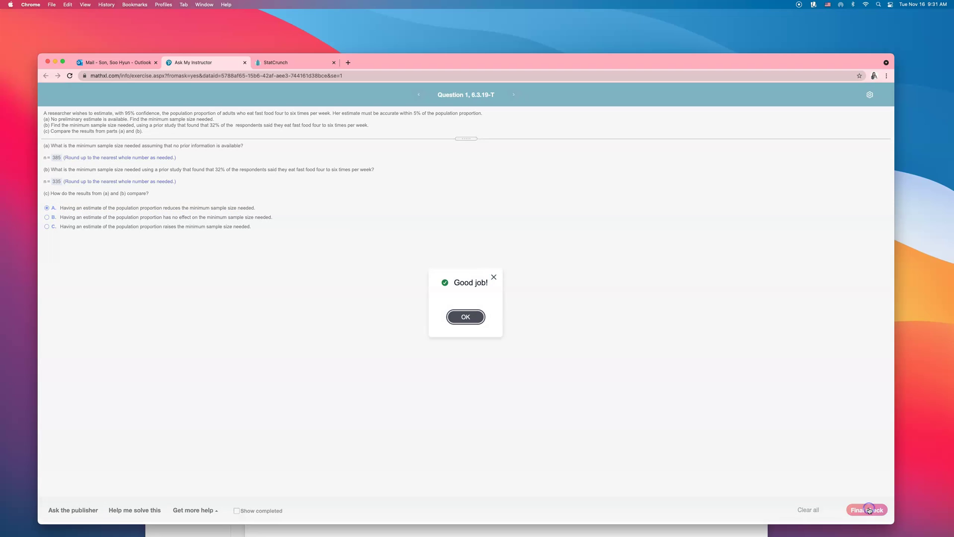
left_click(477, 319)
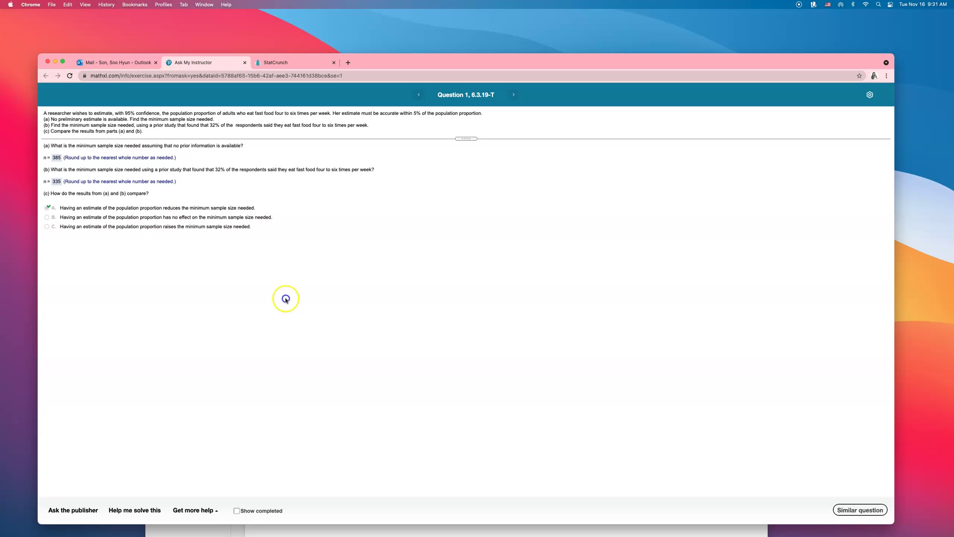
- Close the Word notes document without saving it
left_click(528, 528)
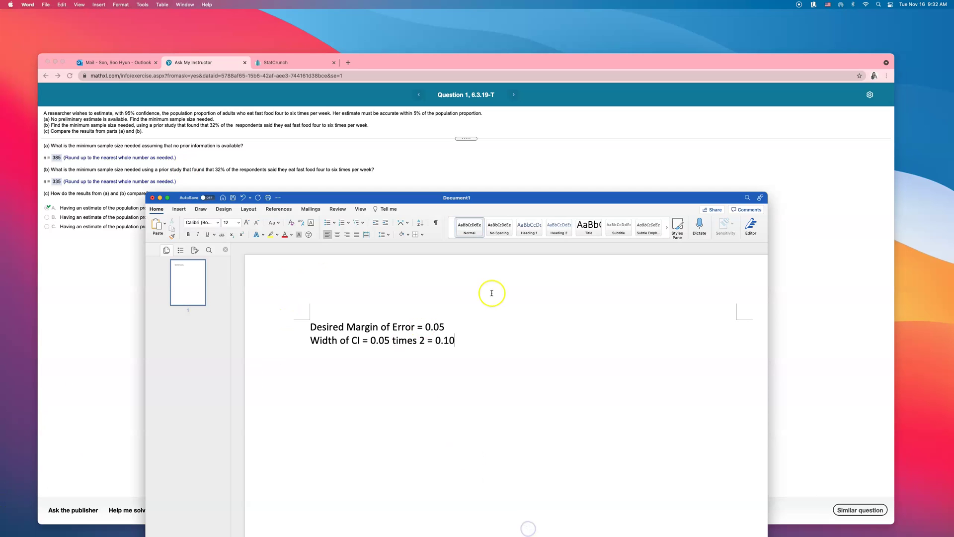
left_click(157, 201)
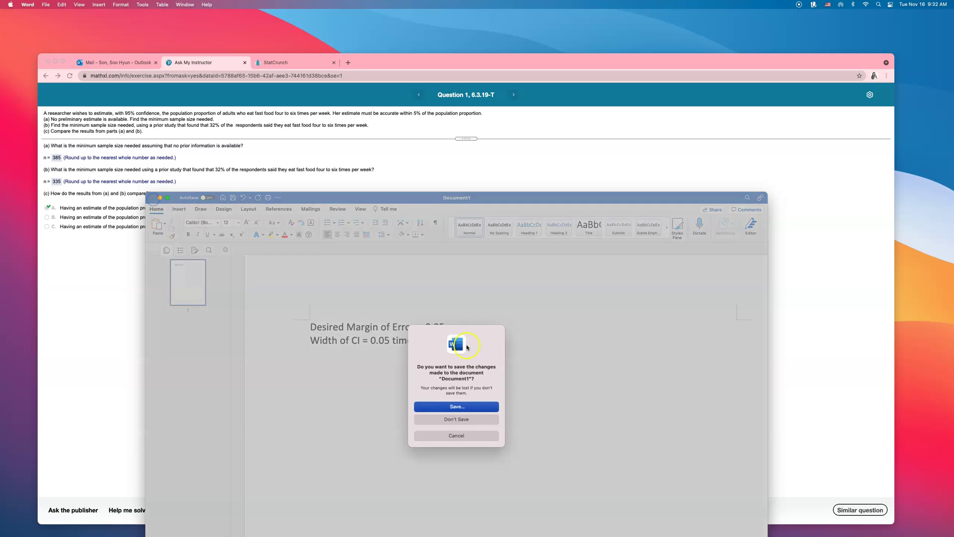
left_click(470, 419)
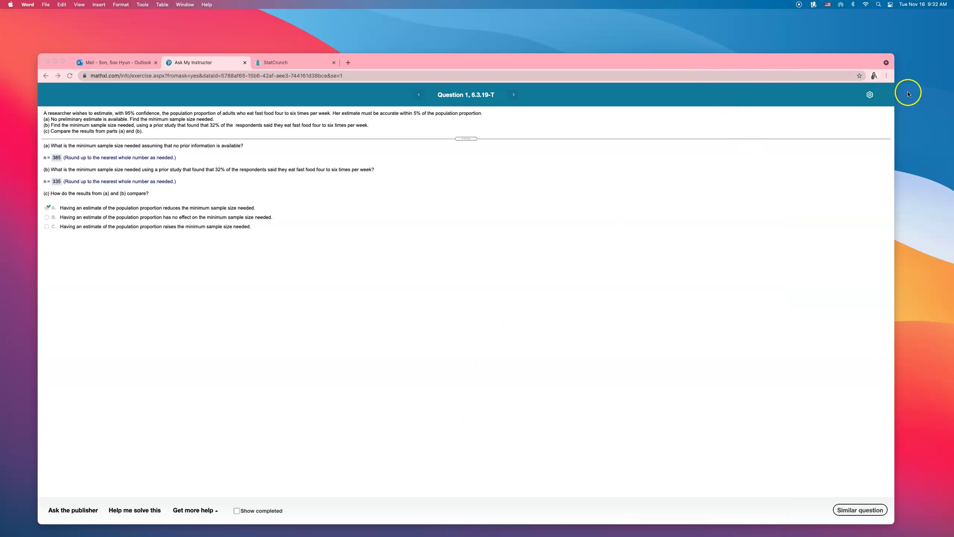
- Move the MathXL window aside to uncover StatCrunch, then close StatCrunch
left_click_drag(894, 98, 764, 101)
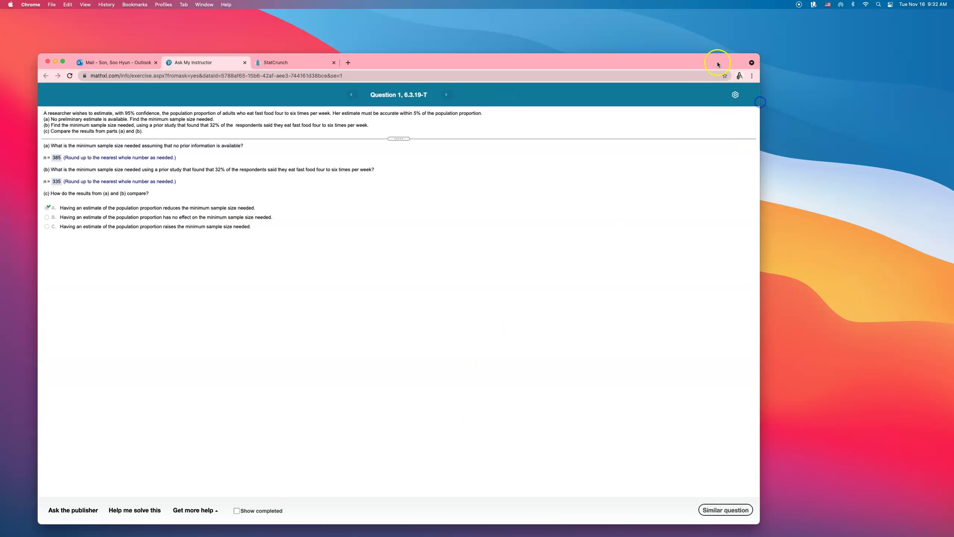
left_click_drag(718, 62, 751, 252)
left_click(537, 110)
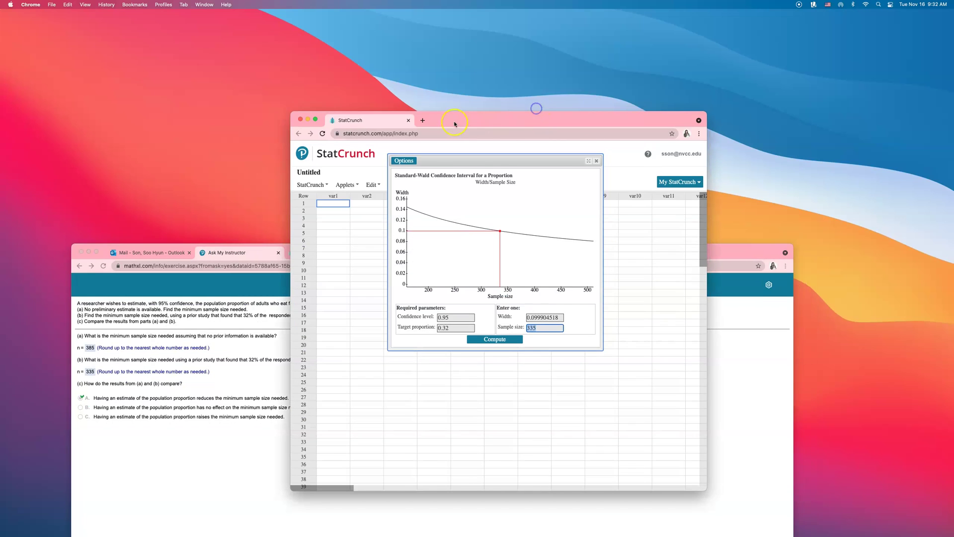
left_click(408, 121)
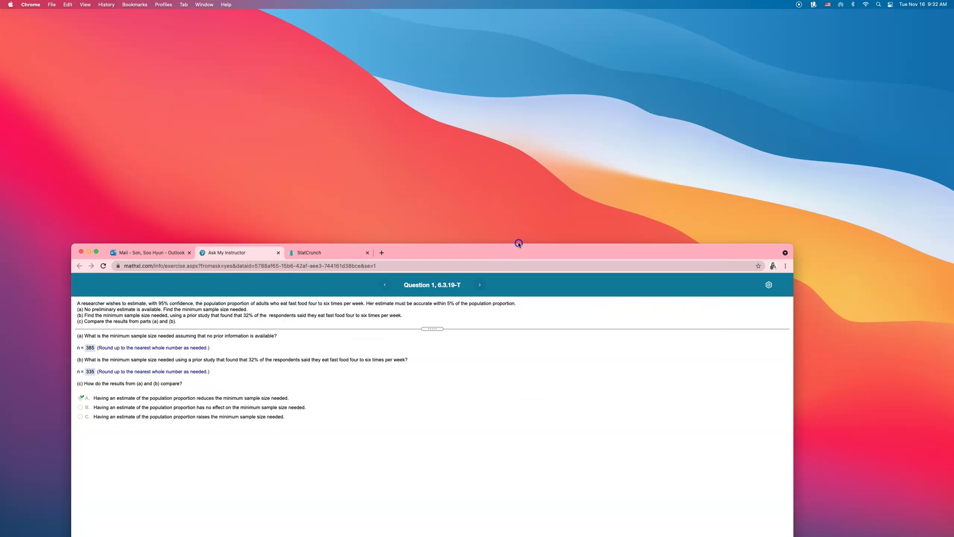